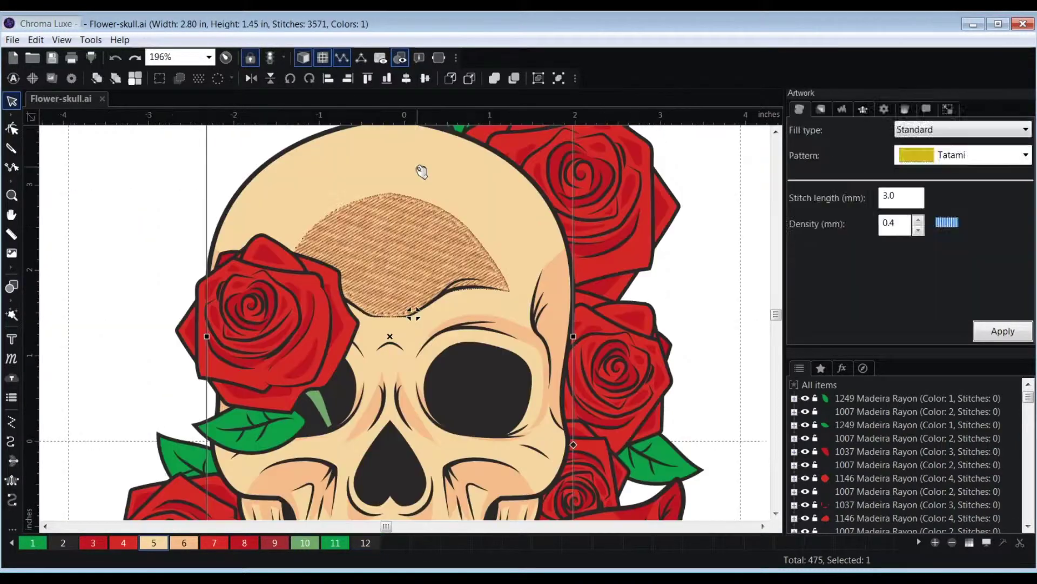
Step: Convert the skull shapes to Standard Tatami fill stitches
right_click(423, 170)
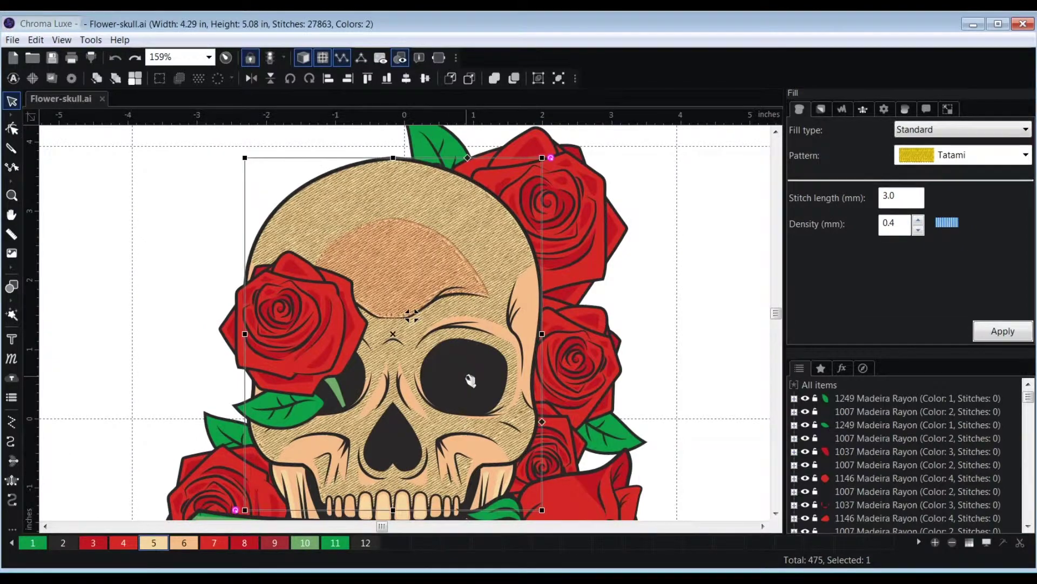
right_click(463, 375)
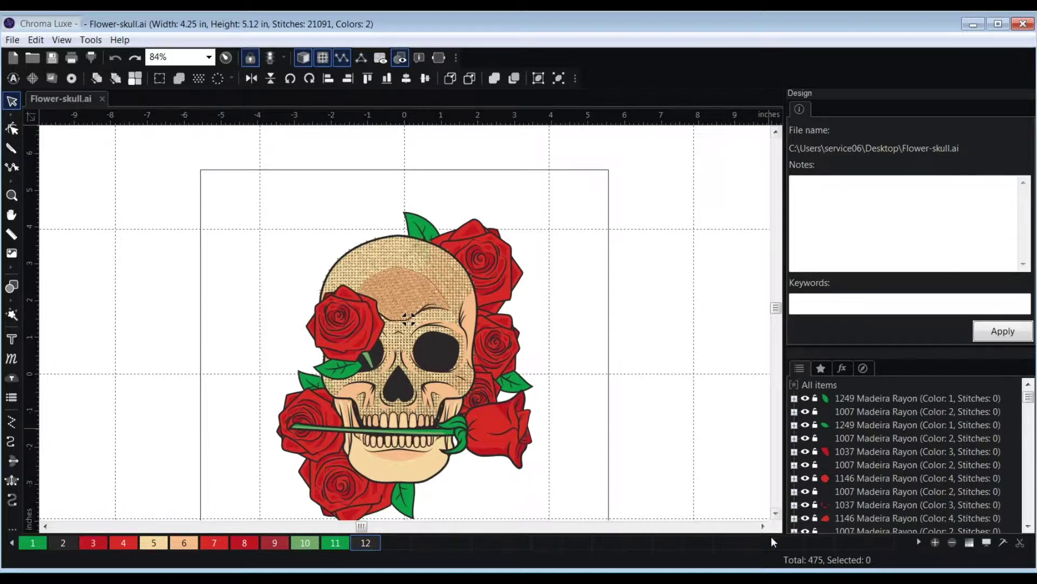
scroll(591, 295, "down", 1)
Step: Select all objects and apply Auto Baste, bringing the design to 21,300 stitches
key("ctrl+a")
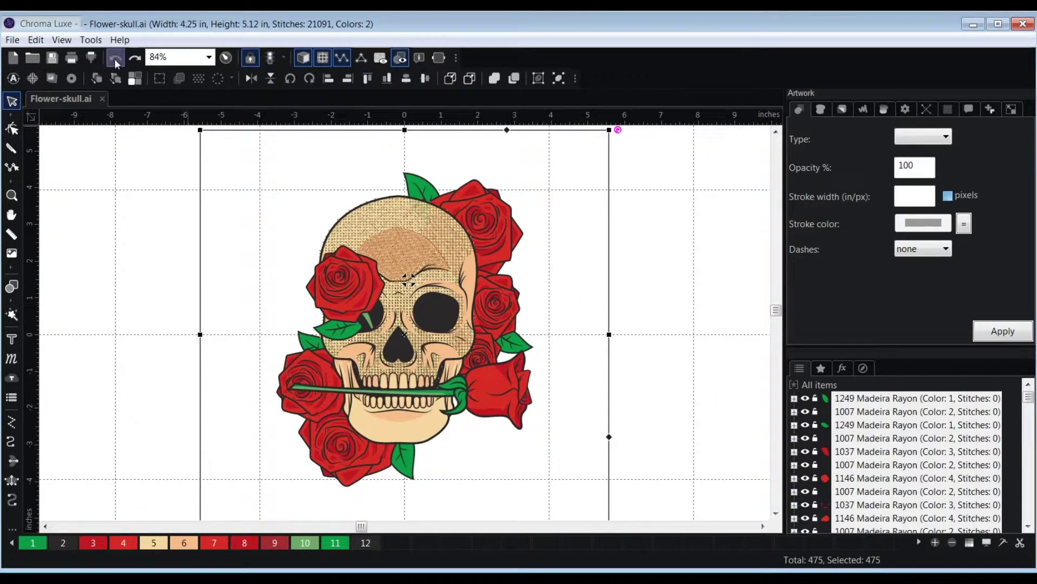
left_click(90, 39)
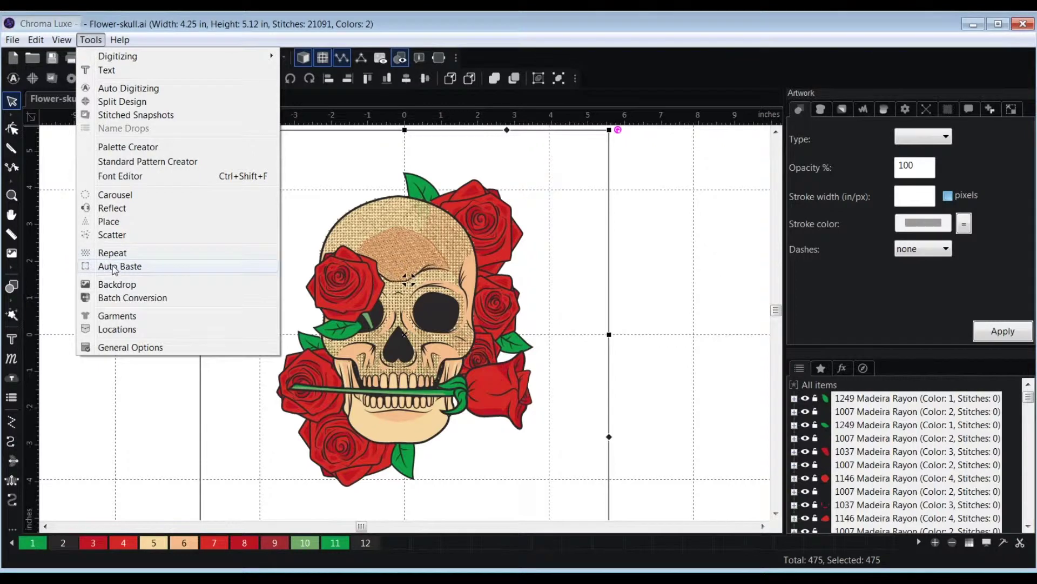
left_click(118, 266)
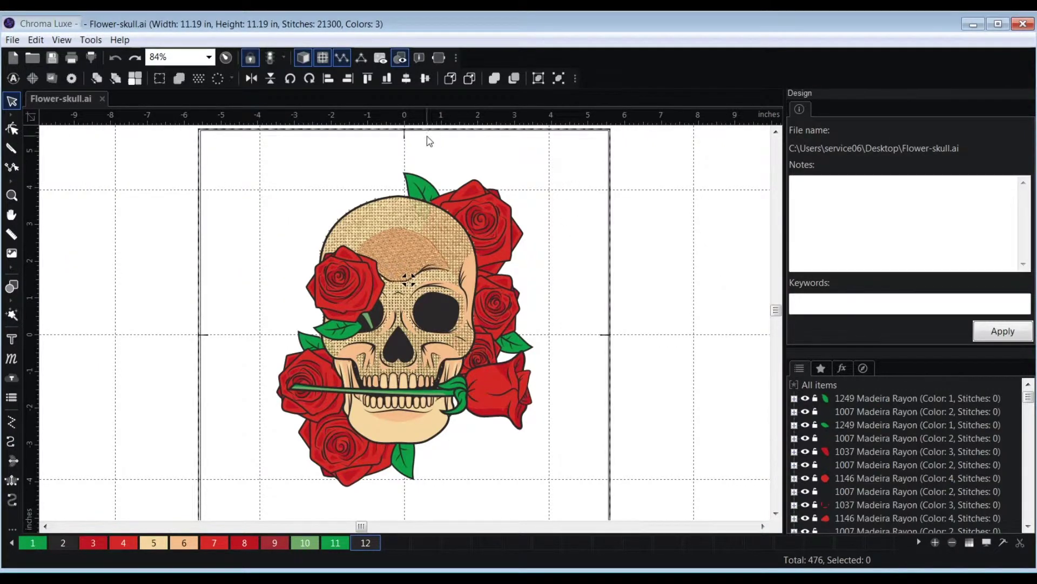